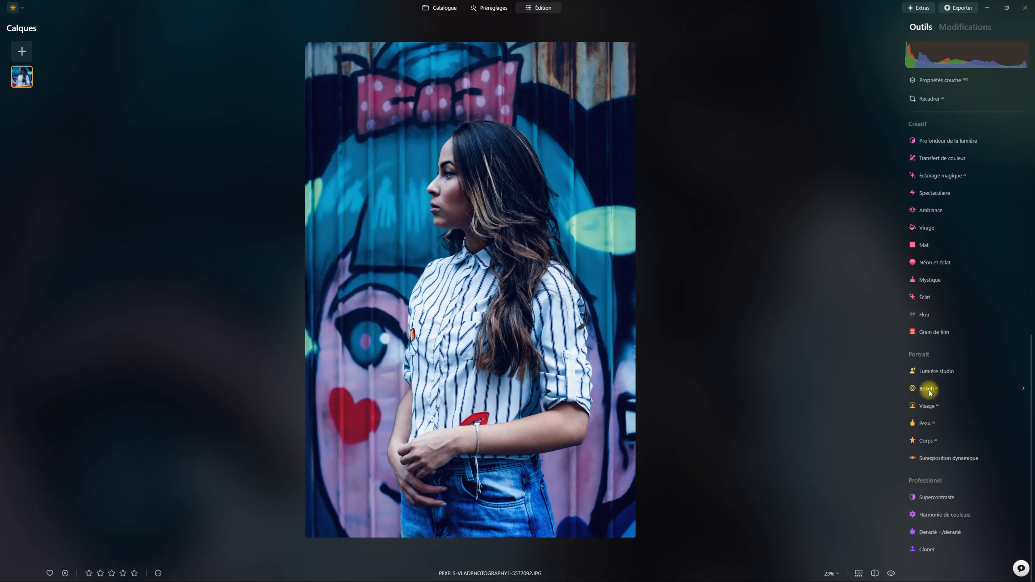
Apply Bokeh with Flou at 100 to the portrait against the mural and compare it with the unblurred version.
click(928, 389)
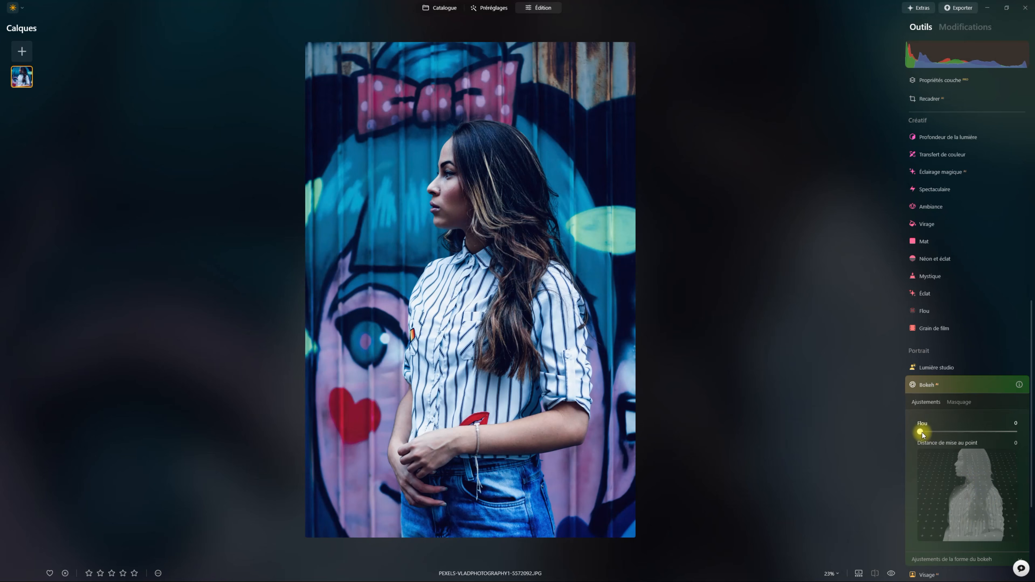
drag(921, 432, 1029, 438)
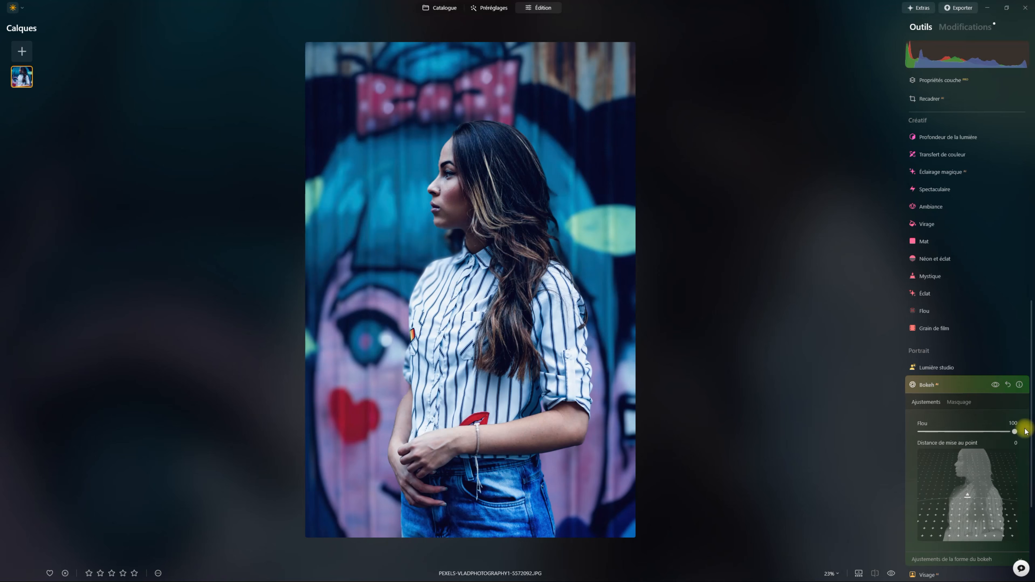
click(995, 386)
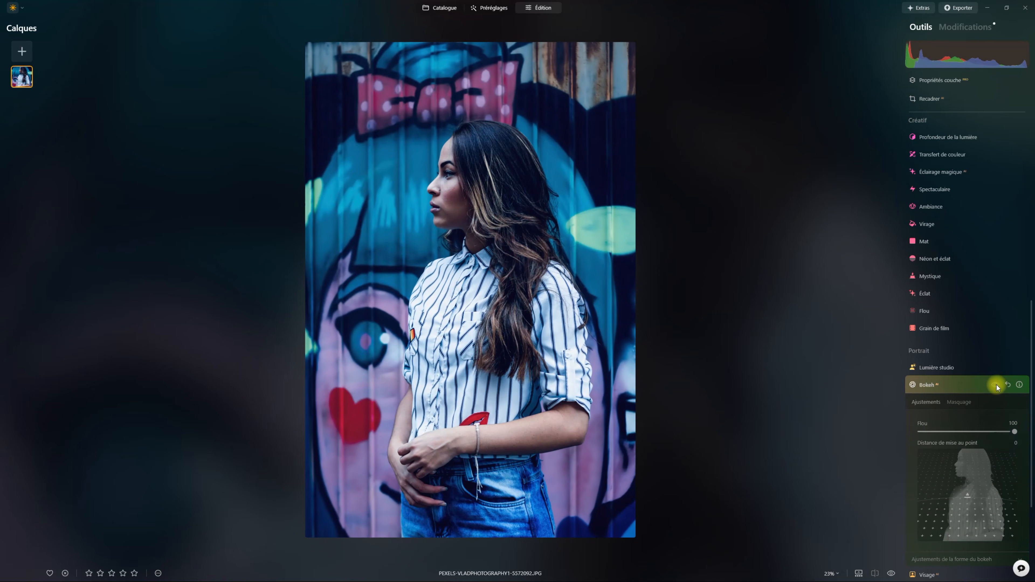
click(995, 385)
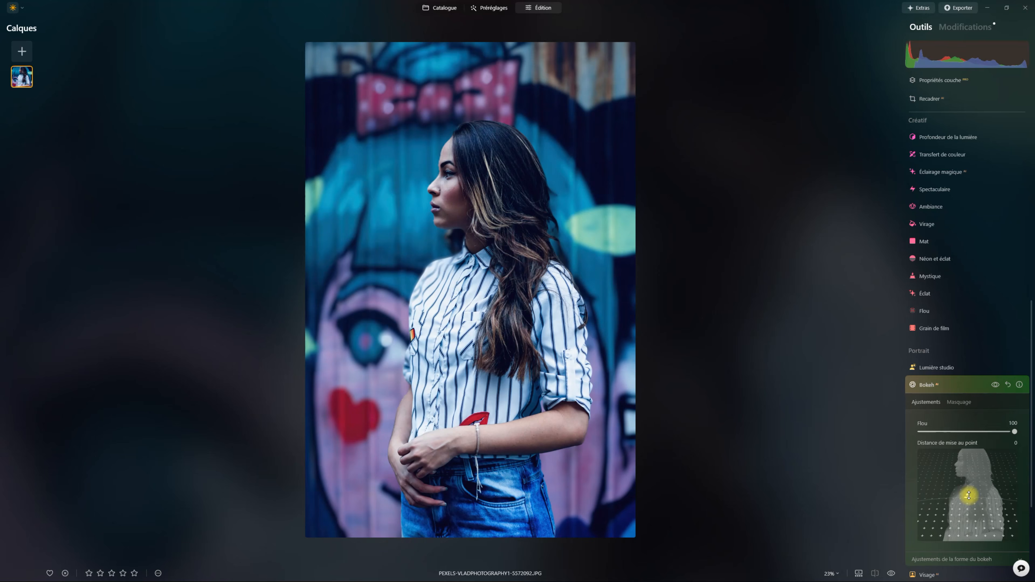
Try the Bokeh focus distance at 100 and at -100, and move the focus plane back onto the woman.
drag(969, 495, 965, 447)
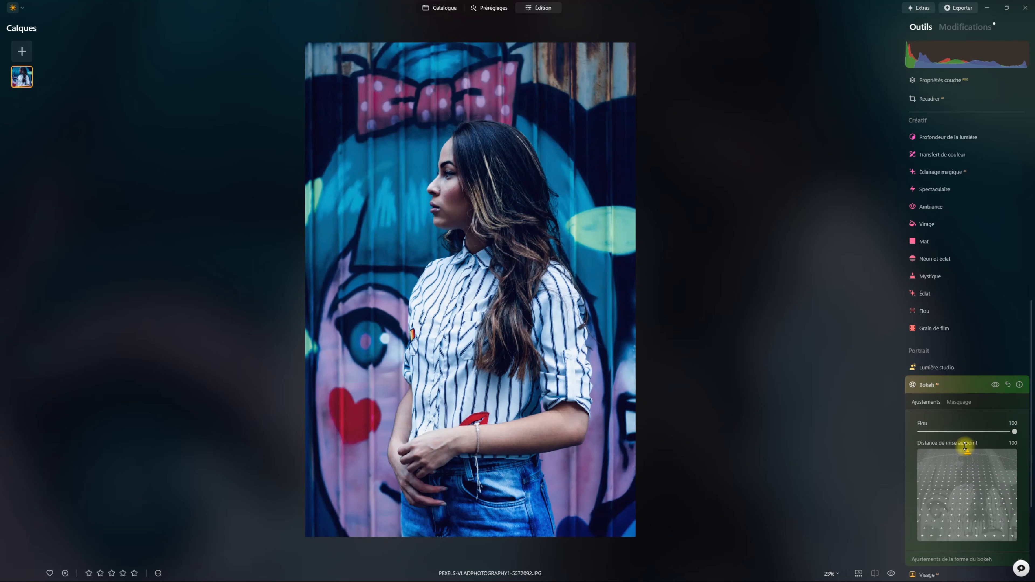
drag(965, 446, 972, 543)
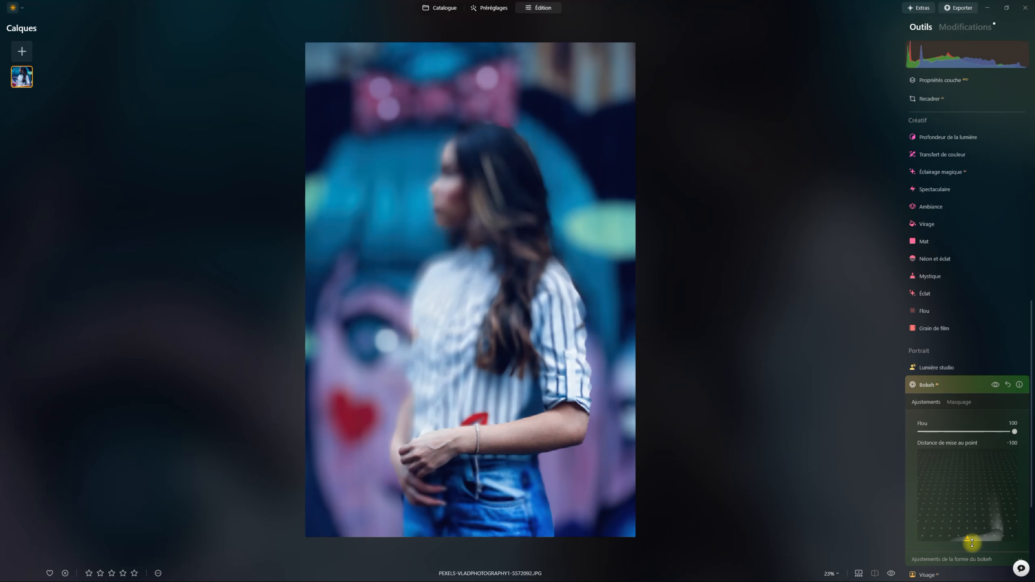
drag(972, 543, 967, 491)
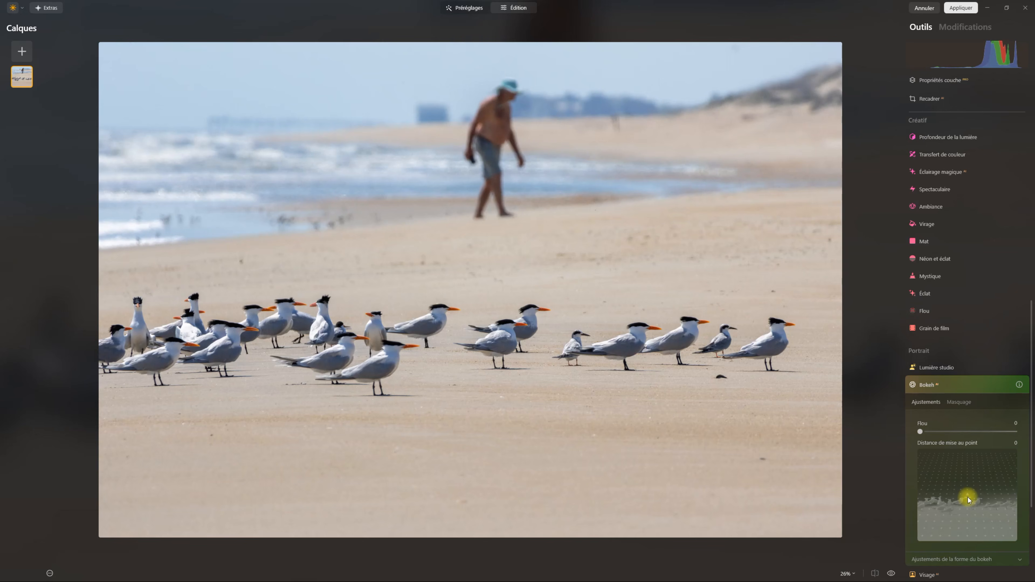
Set the Bokeh blur (Flou) to 80 on the beach photo and compare it with the original.
drag(921, 432, 946, 433)
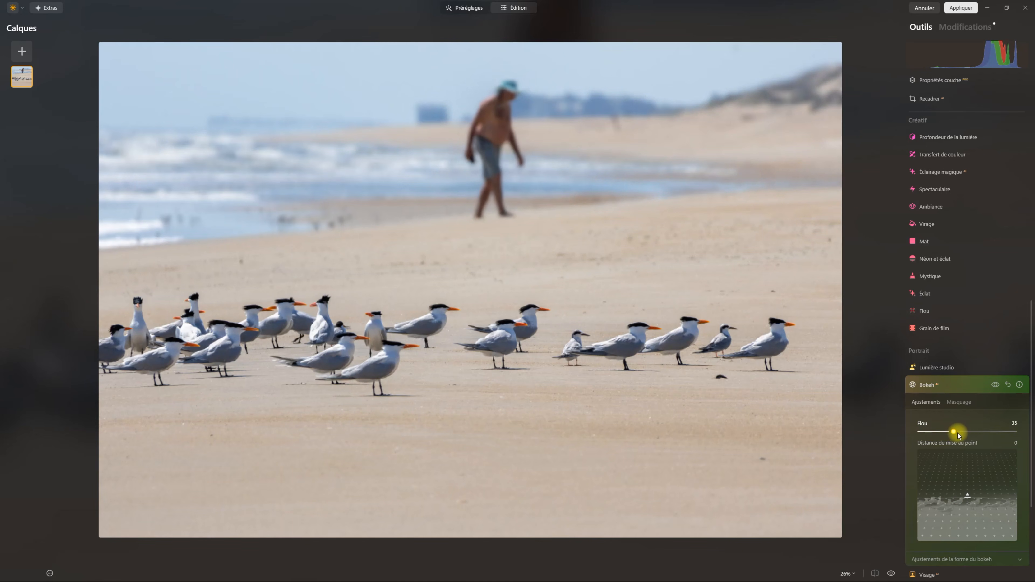
drag(986, 435, 991, 434)
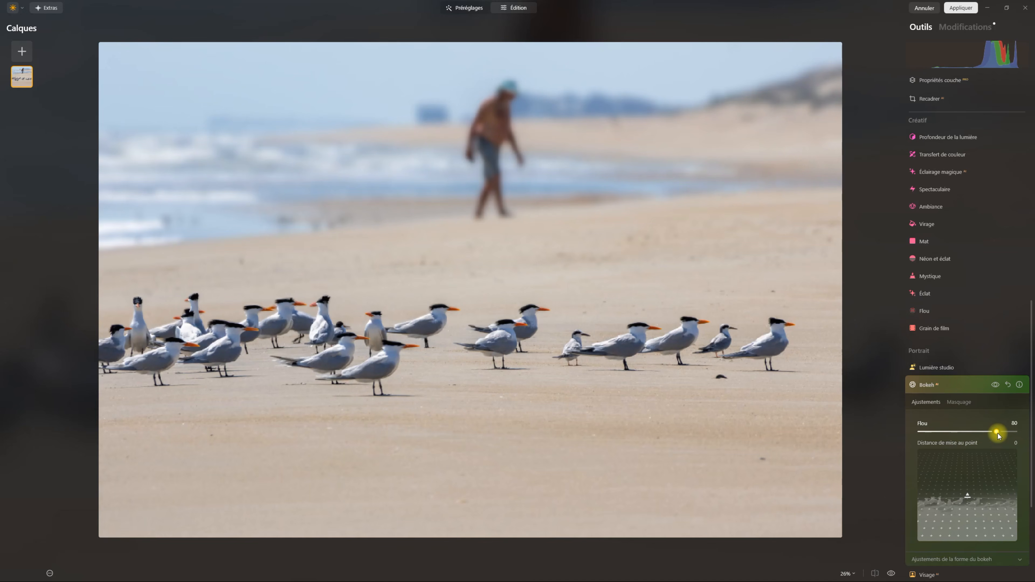
click(996, 385)
click(996, 385)
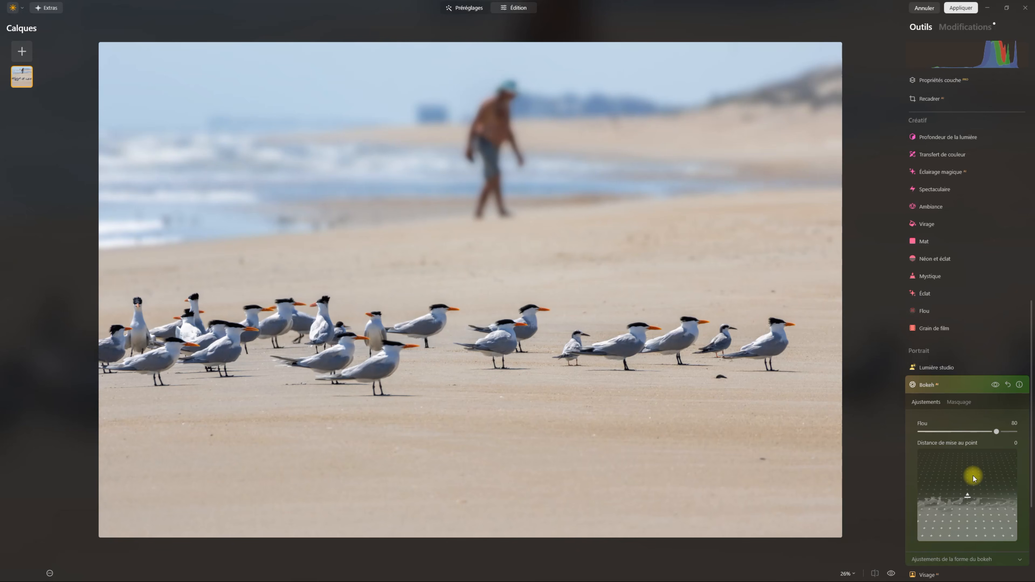
Try a Bokeh focus distance of 14 on the beach photo and readjust the focus plane around the birds.
click(968, 496)
drag(968, 496, 968, 492)
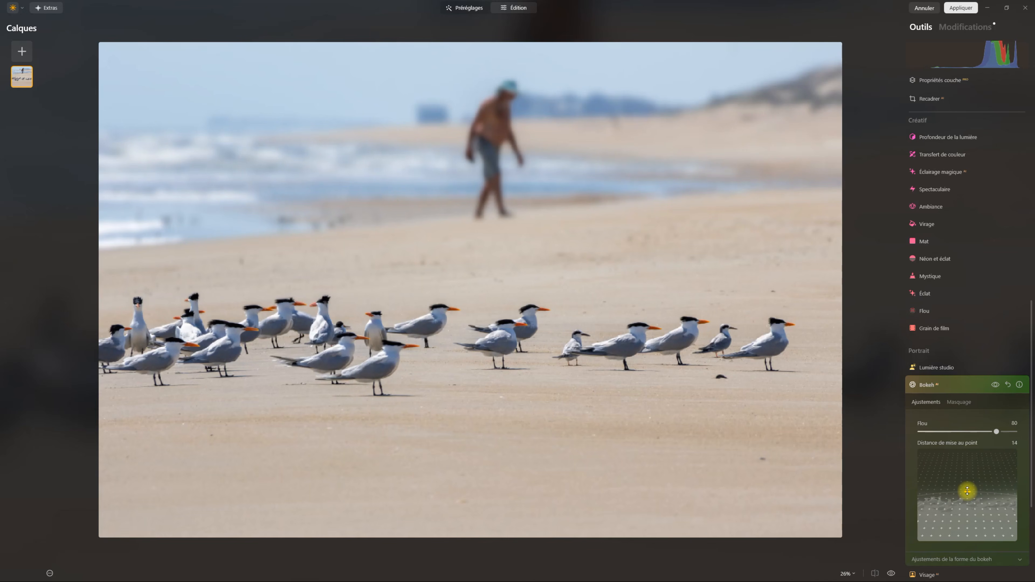
mouse_move(968, 498)
mouse_down()
mouse_move(967, 514)
mouse_move(964, 496)
mouse_up()
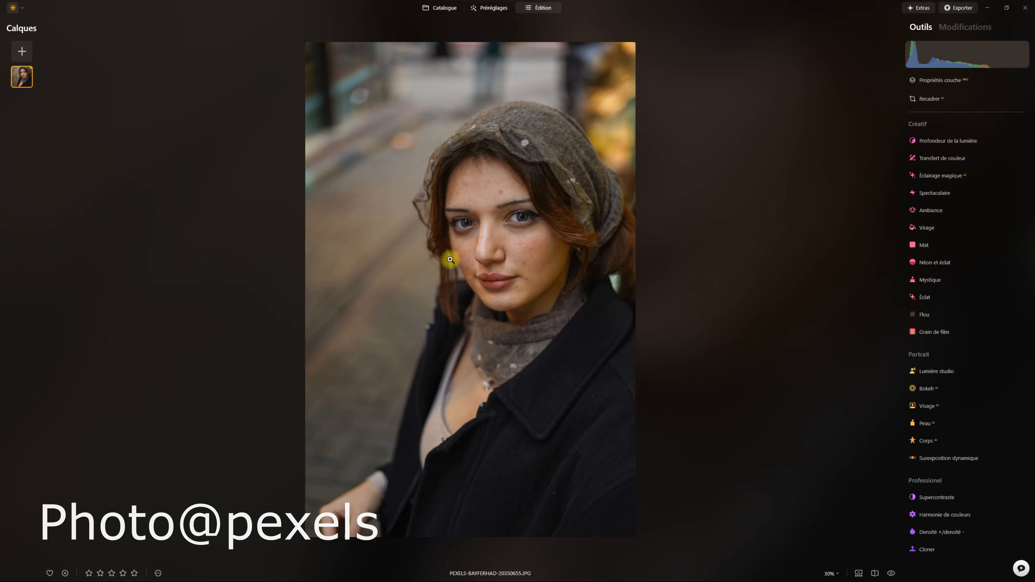
Apply the Visage tool to the woman in the headscarf with Visage lumière at 18.
click(526, 264)
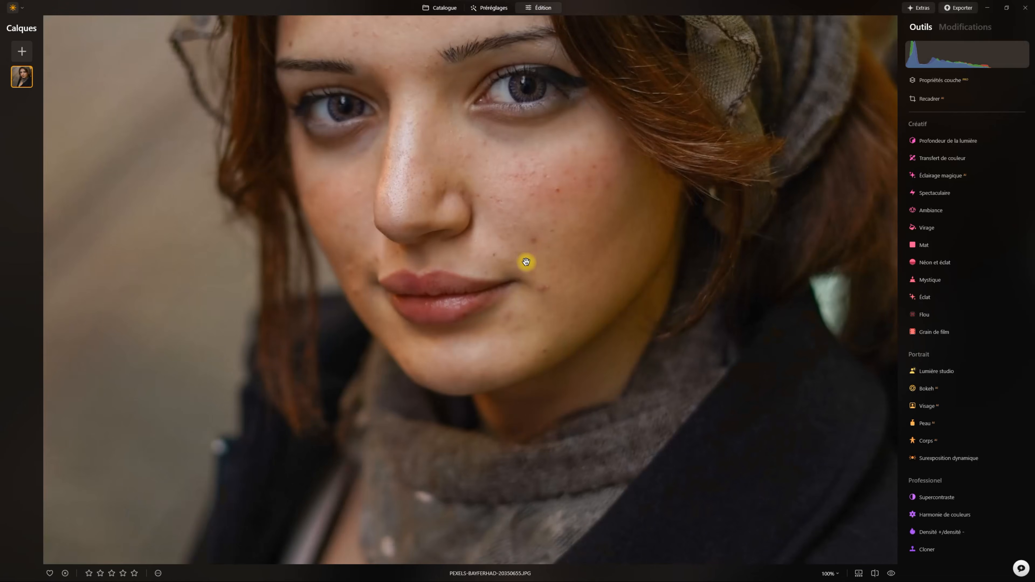
drag(520, 219, 480, 312)
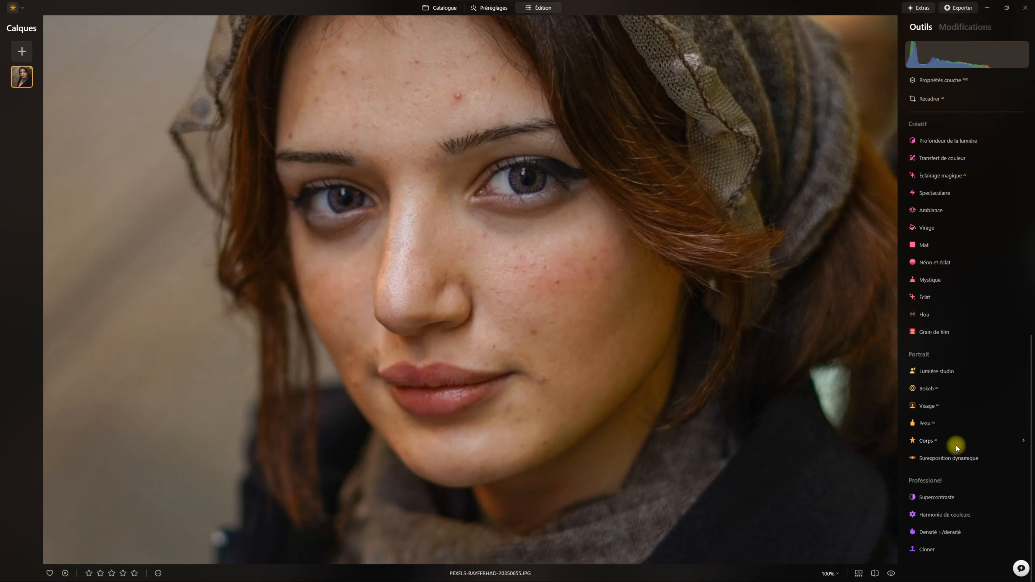
click(937, 406)
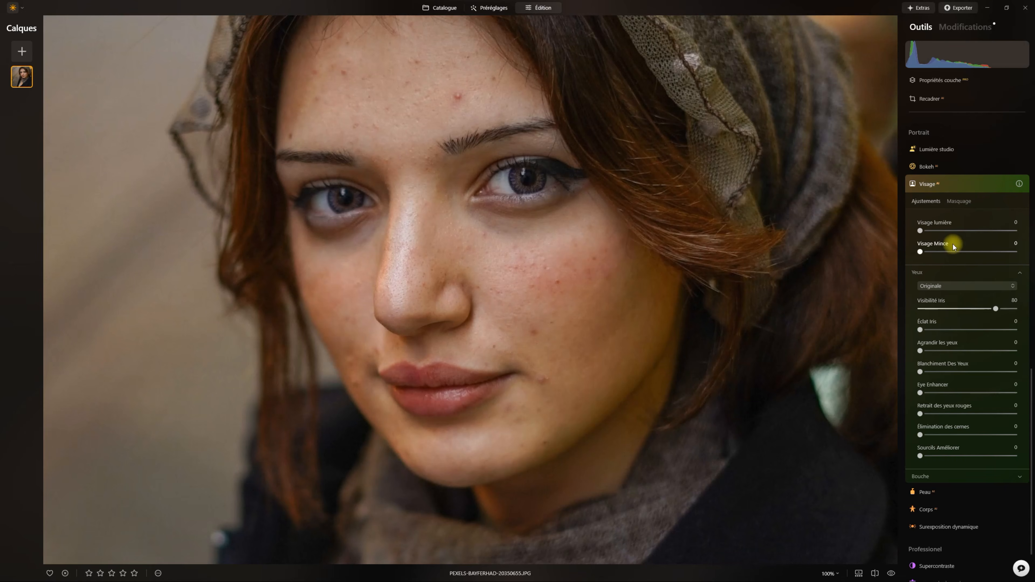
drag(920, 230, 929, 231)
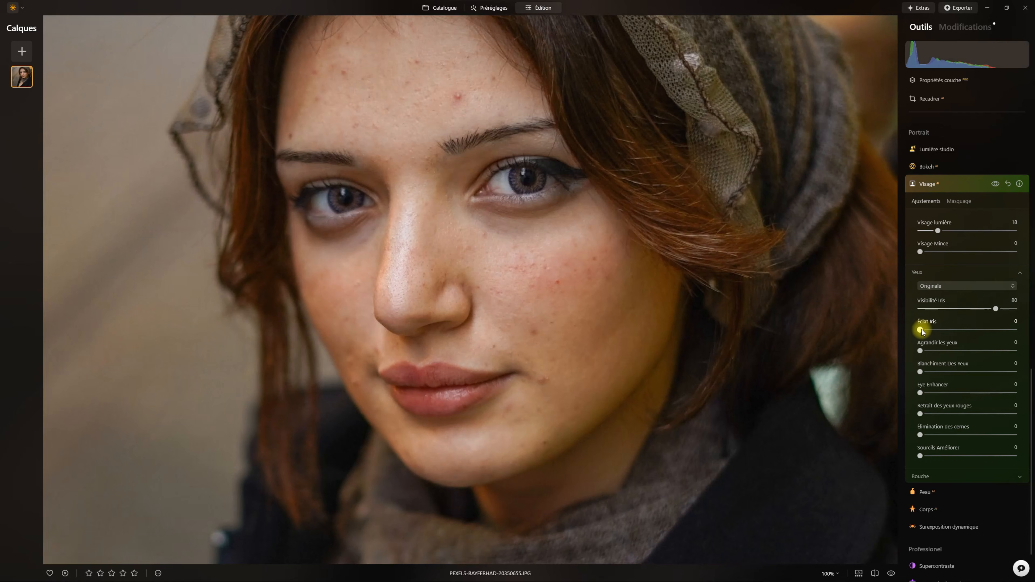
Enhance the eyes with Éclat Iris 66, Blanchiment Des Yeux 46, Eye Enhancer 35 and Élimination des cernes 60.
mouse_move(986, 330)
mouse_down()
mouse_move(935, 332)
mouse_move(997, 331)
mouse_move(982, 336)
mouse_up()
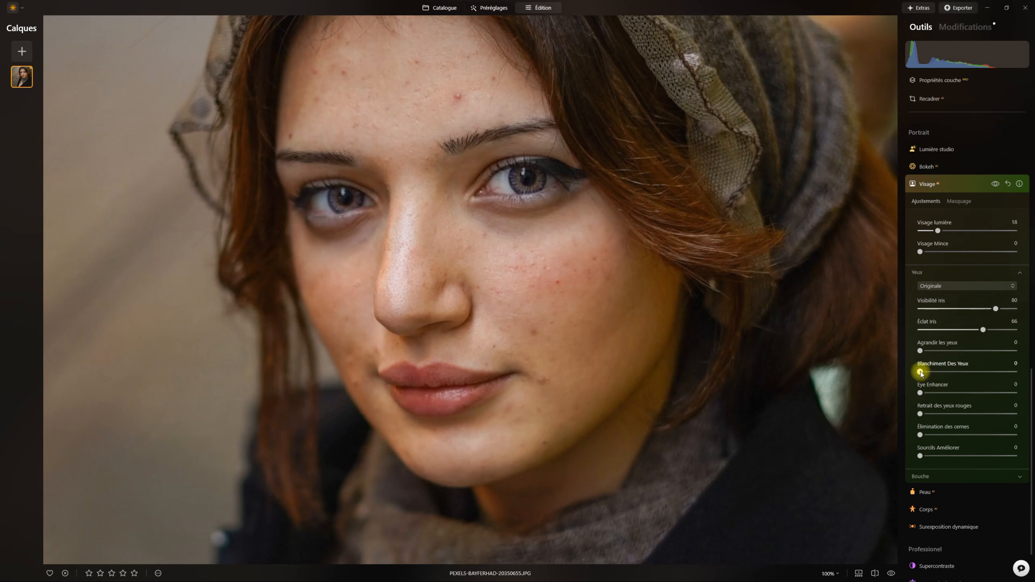
drag(957, 374, 964, 376)
mouse_move(936, 396)
mouse_down()
mouse_move(970, 397)
mouse_move(950, 397)
mouse_up()
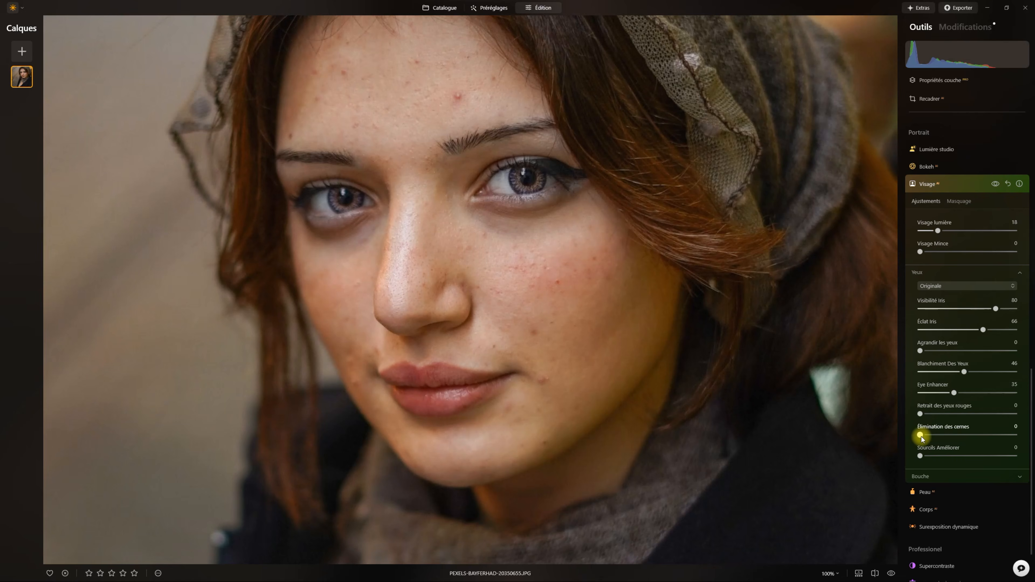
drag(946, 436, 975, 438)
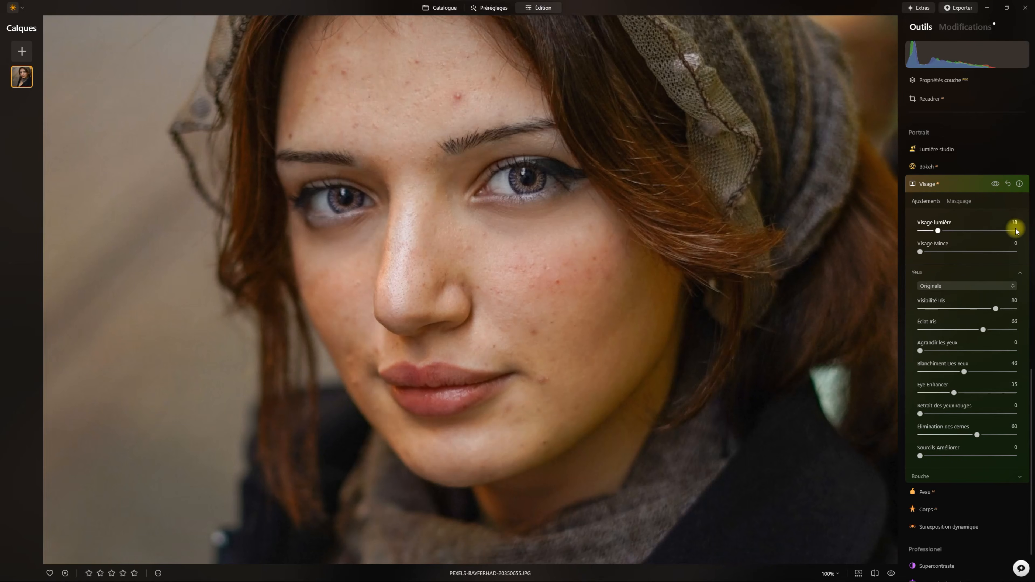
Compare the face with and without the Visage adjustments, and close that tool.
click(995, 184)
click(995, 185)
click(996, 184)
click(996, 185)
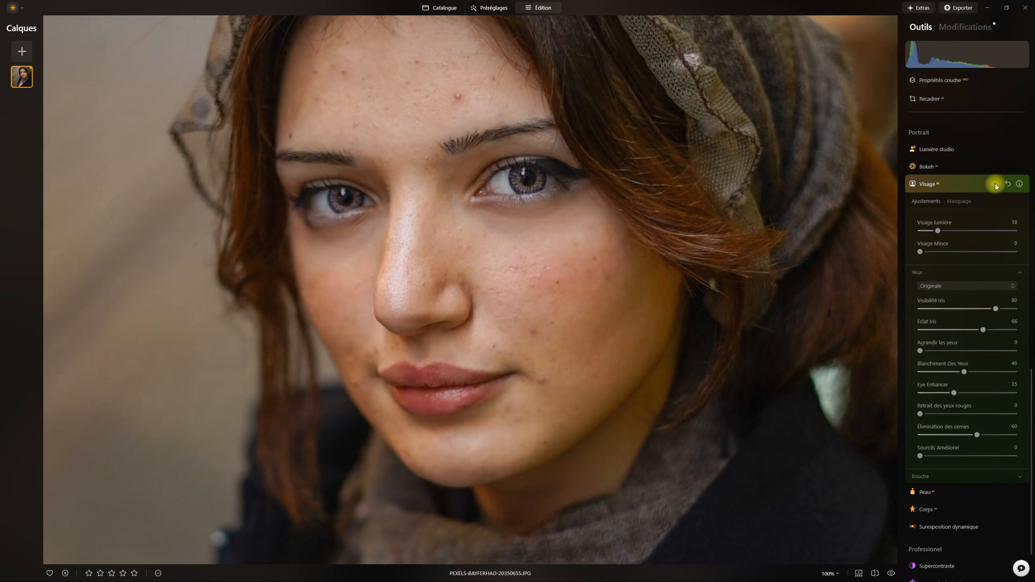
click(995, 184)
click(996, 184)
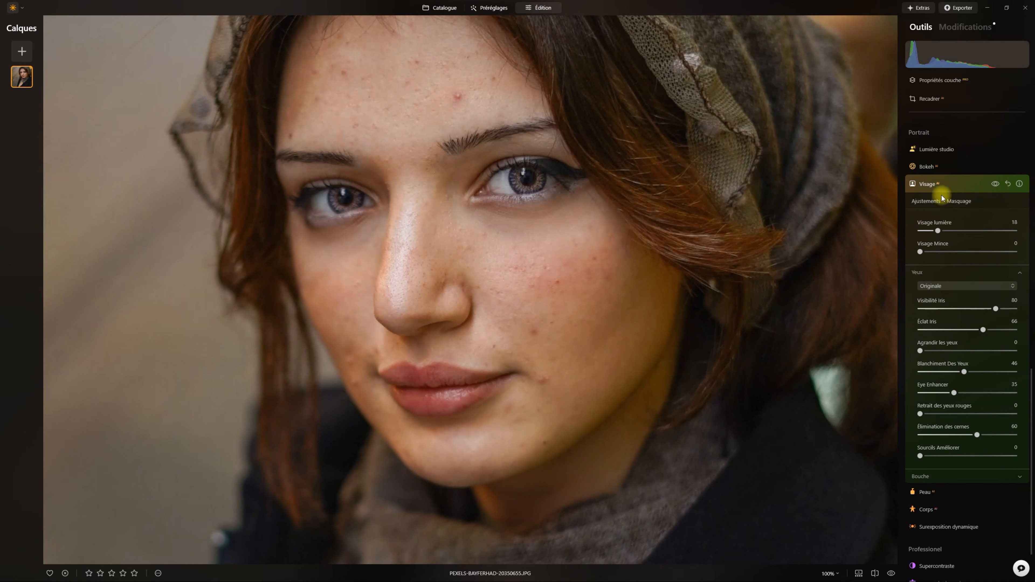
click(930, 185)
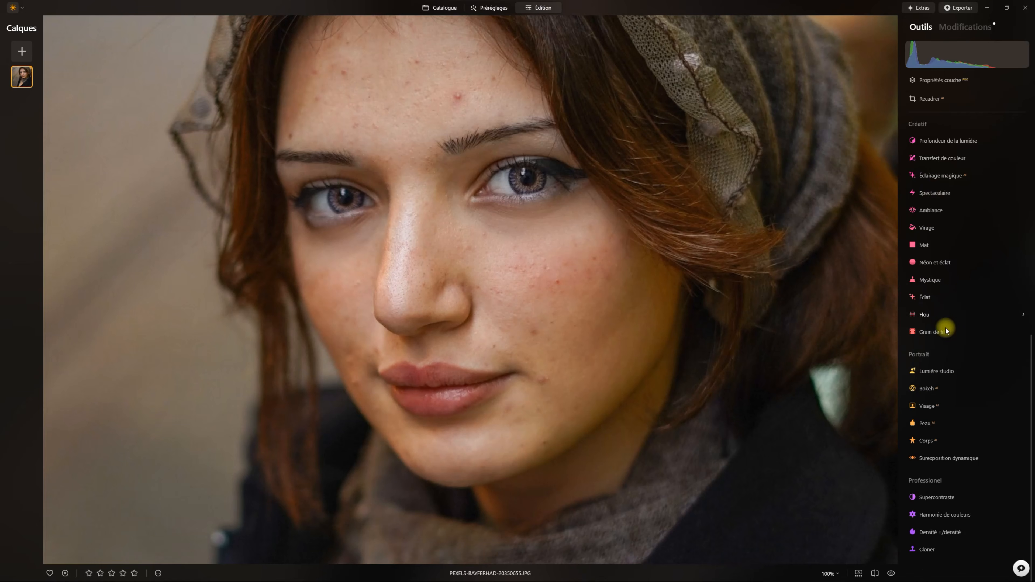
Retouch the skin with Lissage du visage 36, Effacer la brillance 60 and Suppression des imperfections 56, and compare with the original.
click(929, 424)
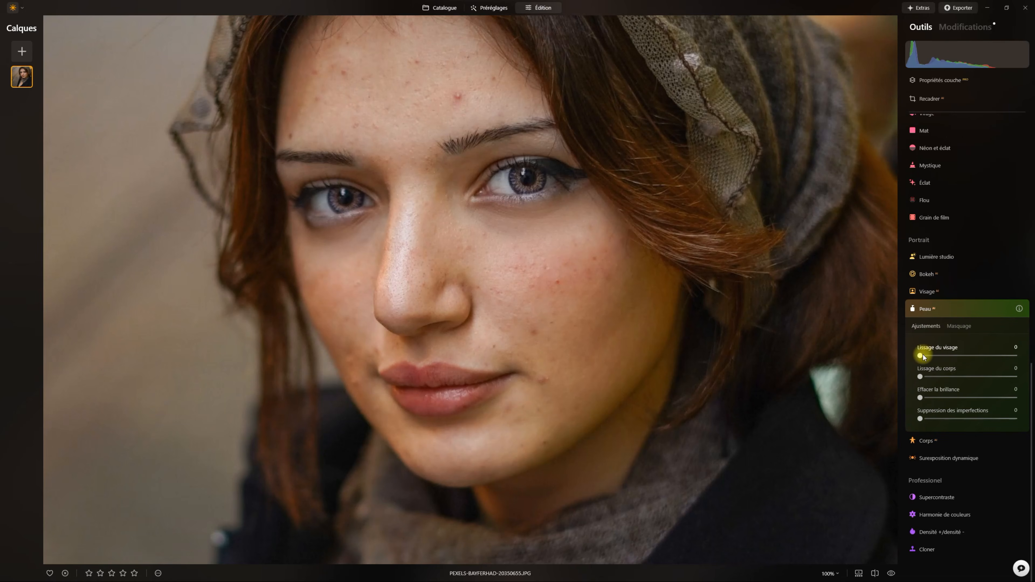
drag(922, 356, 956, 357)
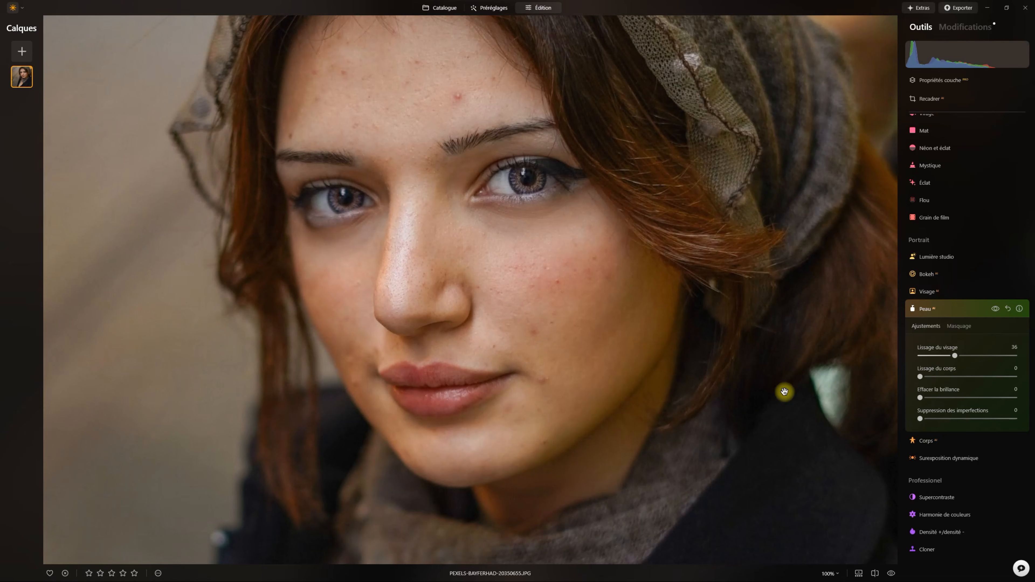
drag(920, 399, 968, 401)
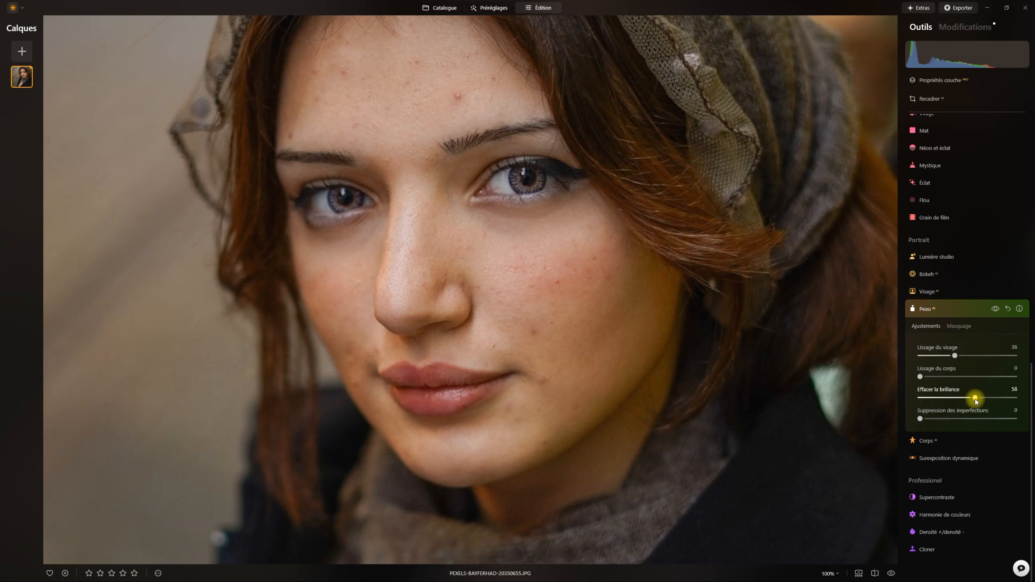
drag(976, 400, 977, 400)
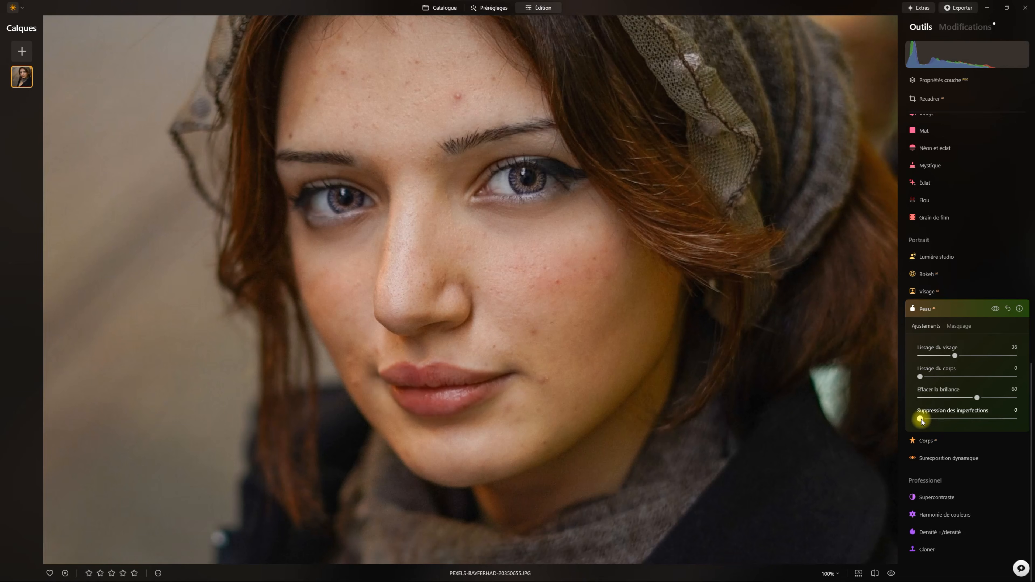
drag(921, 420, 961, 420)
click(996, 308)
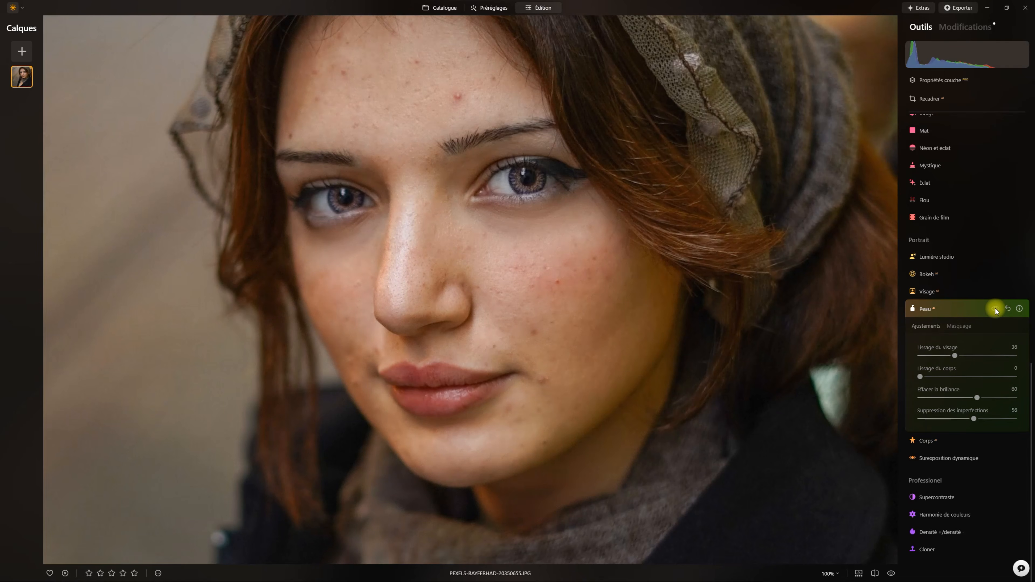
click(995, 308)
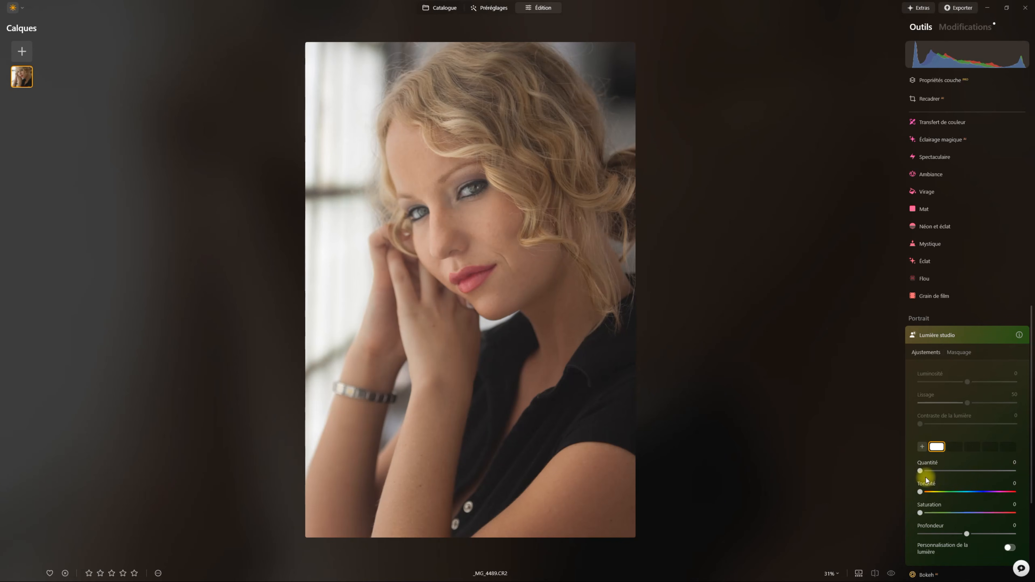
Set the Lumière studio amount to 42 on the blonde woman's portrait and enable custom light with the pattern set to Sans.
drag(921, 472, 961, 471)
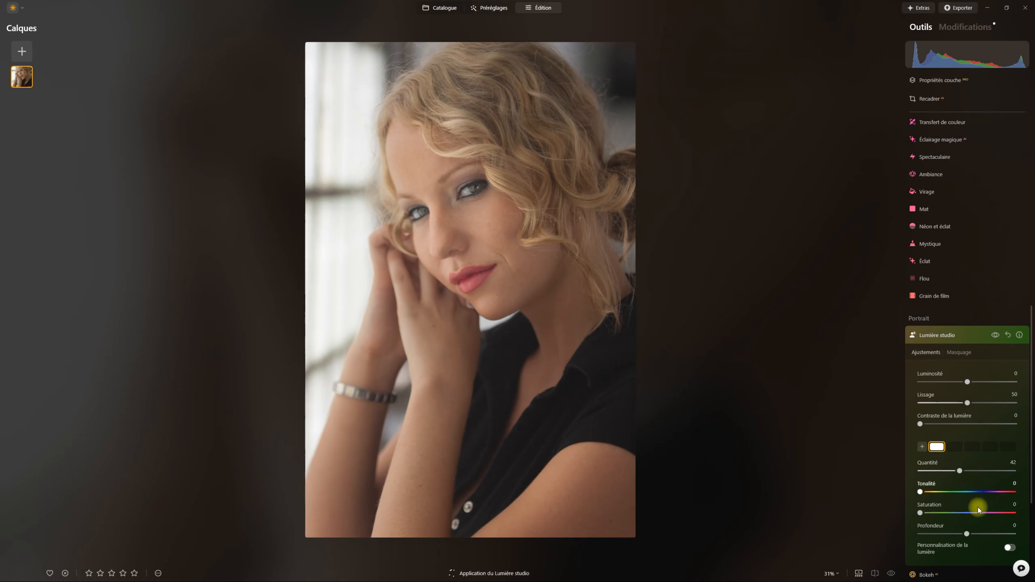
click(1010, 548)
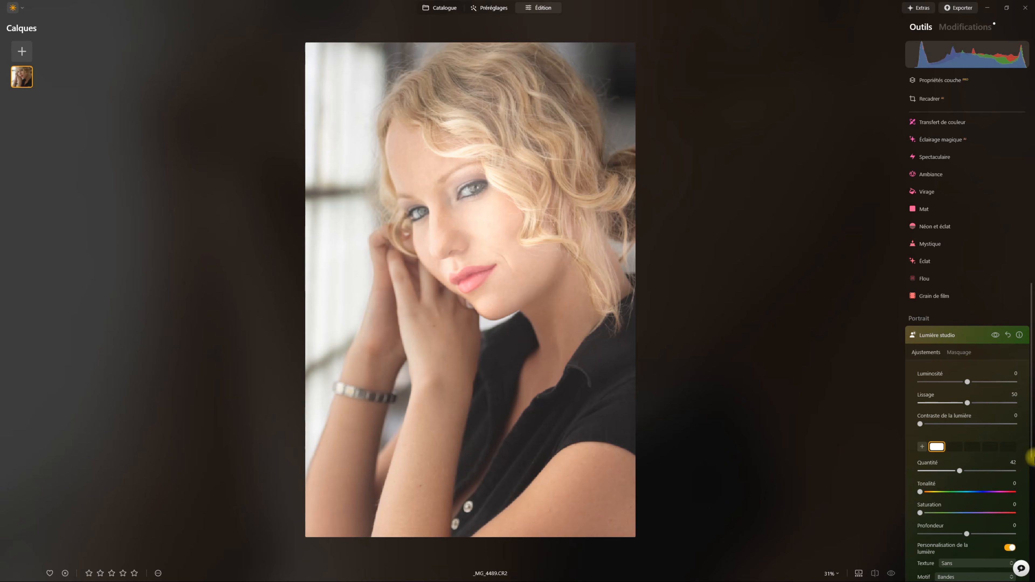
drag(1032, 411, 1034, 485)
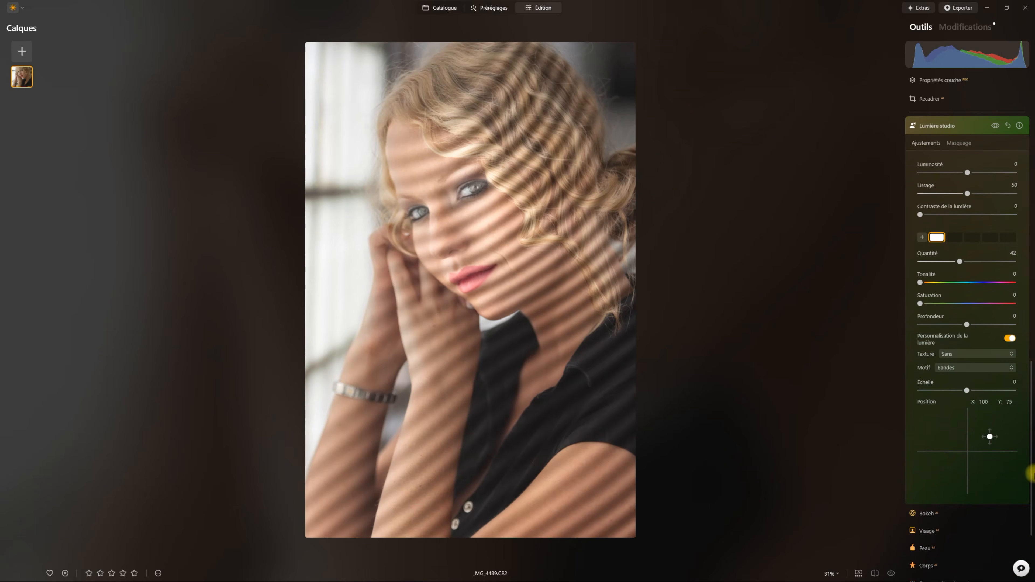
click(1010, 369)
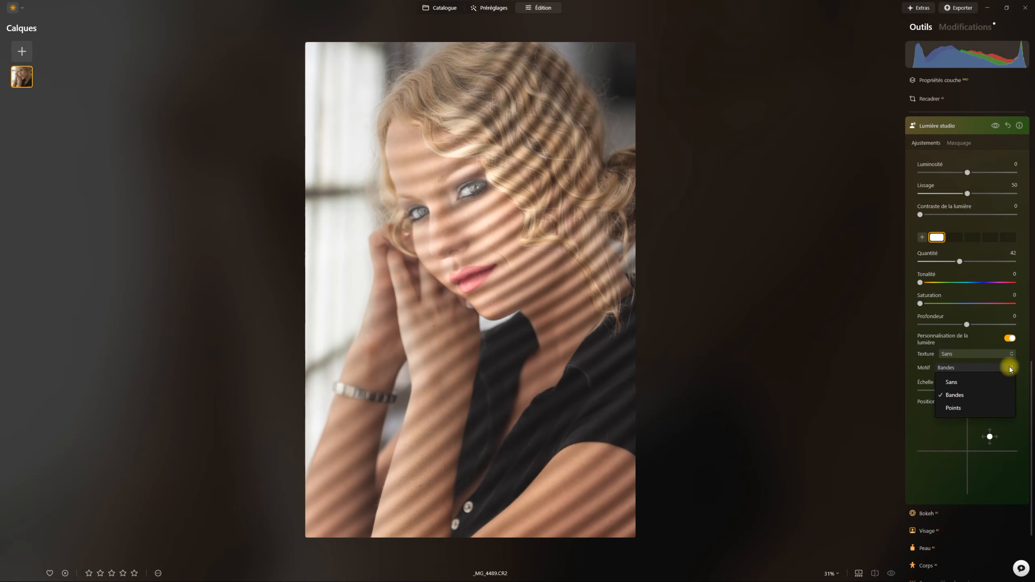
click(988, 378)
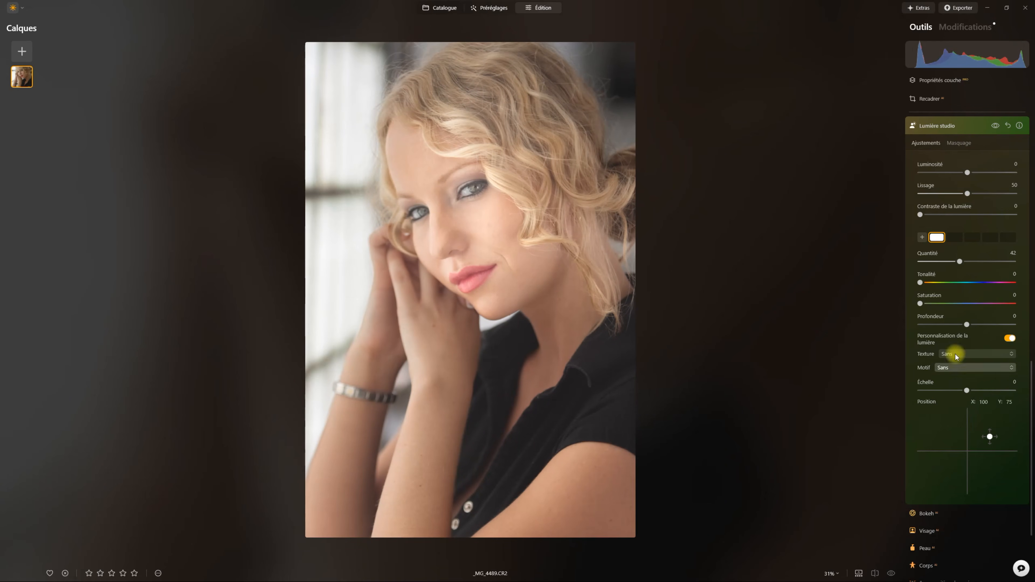
Move the studio light position to X 107, Y 138 and set its amount to 16.
drag(992, 439, 993, 428)
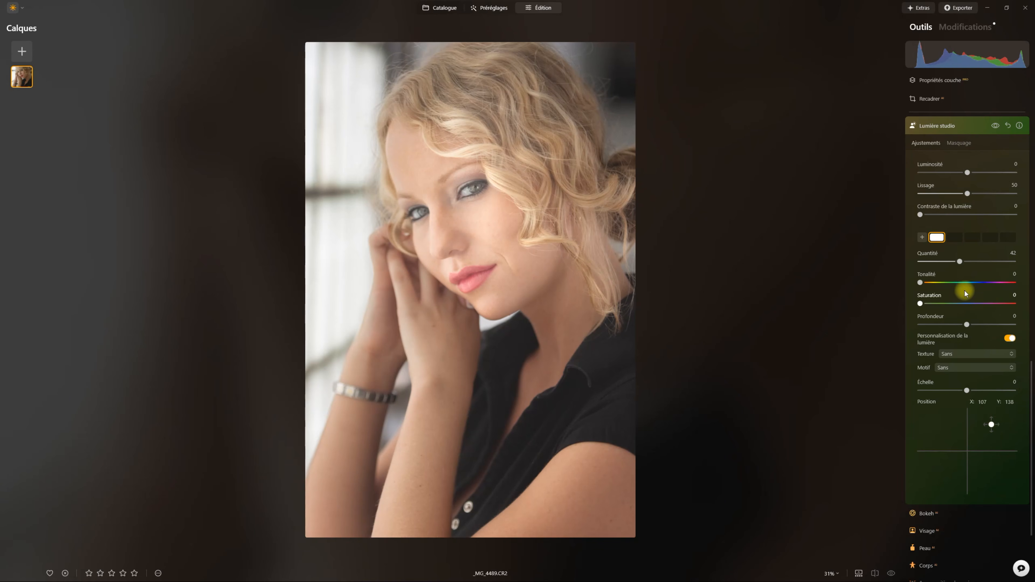
drag(960, 262, 936, 265)
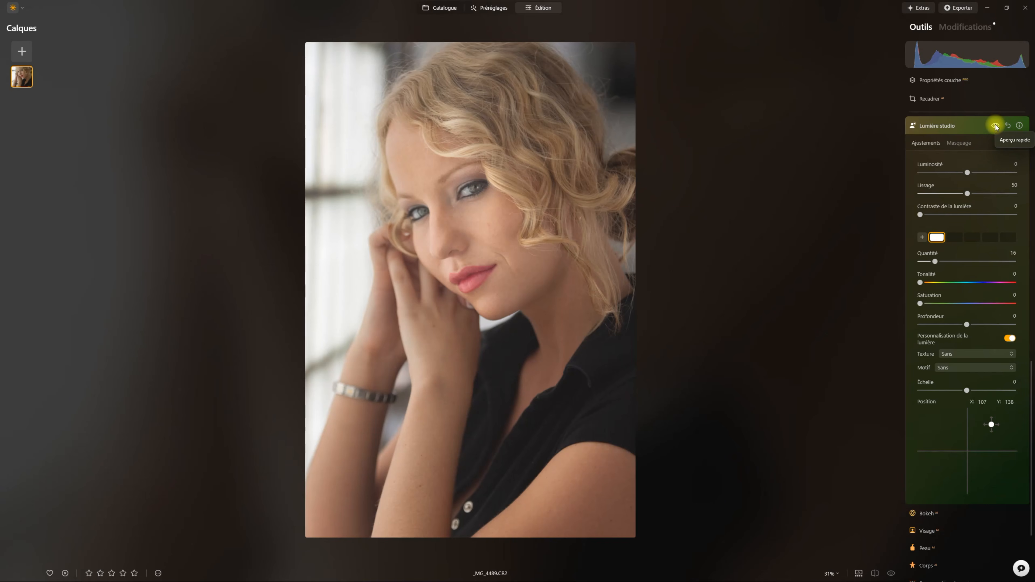
Compare the portrait with and without the studio light, and apply the Mystique effect with Quantité 100.
drag(996, 126, 995, 126)
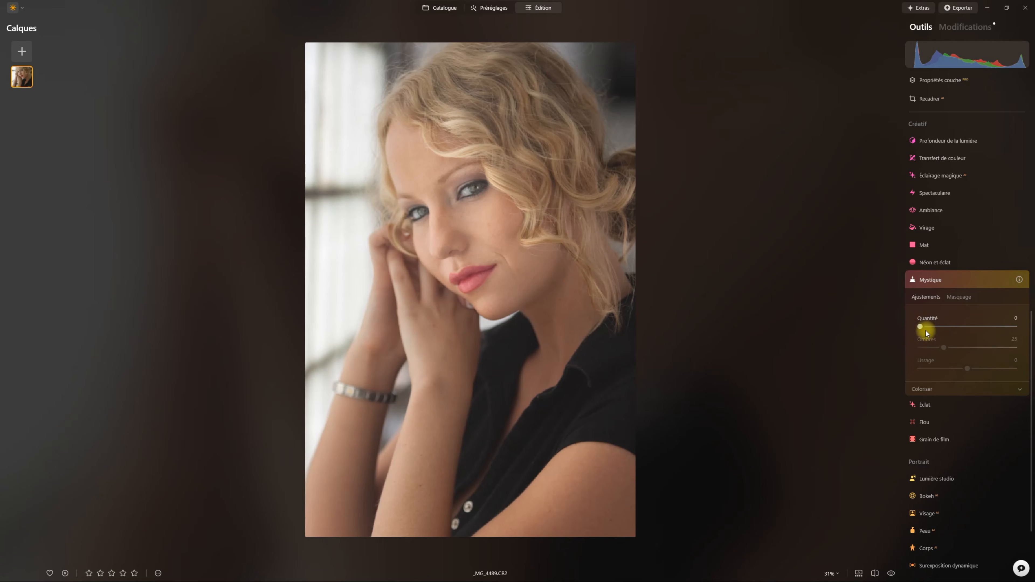
drag(926, 332, 1020, 329)
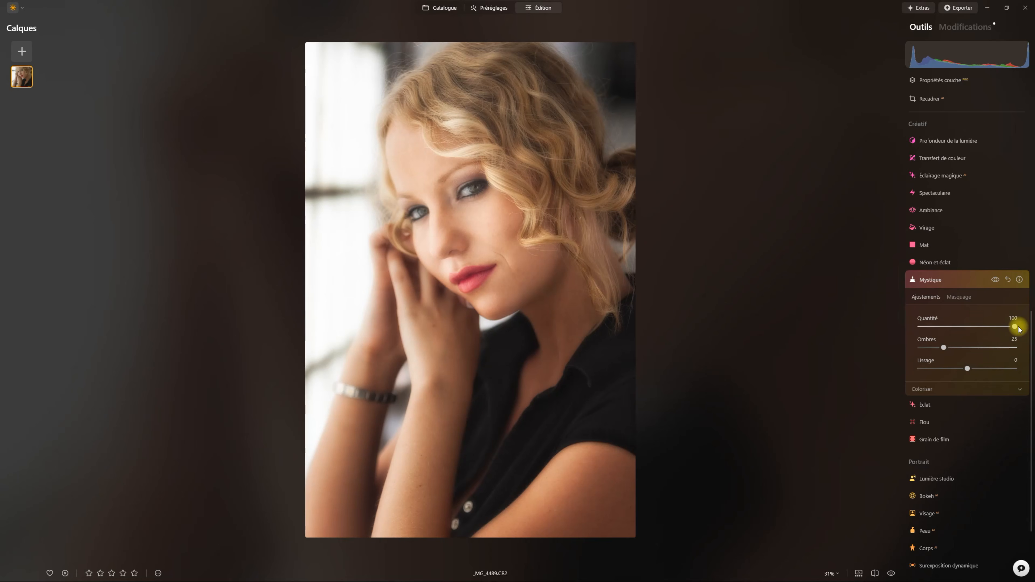
Mask the Mystique effect with AI object selection, adding the woman's hair, face, skin, black shirt and remaining gaps near the collar.
click(959, 297)
click(960, 284)
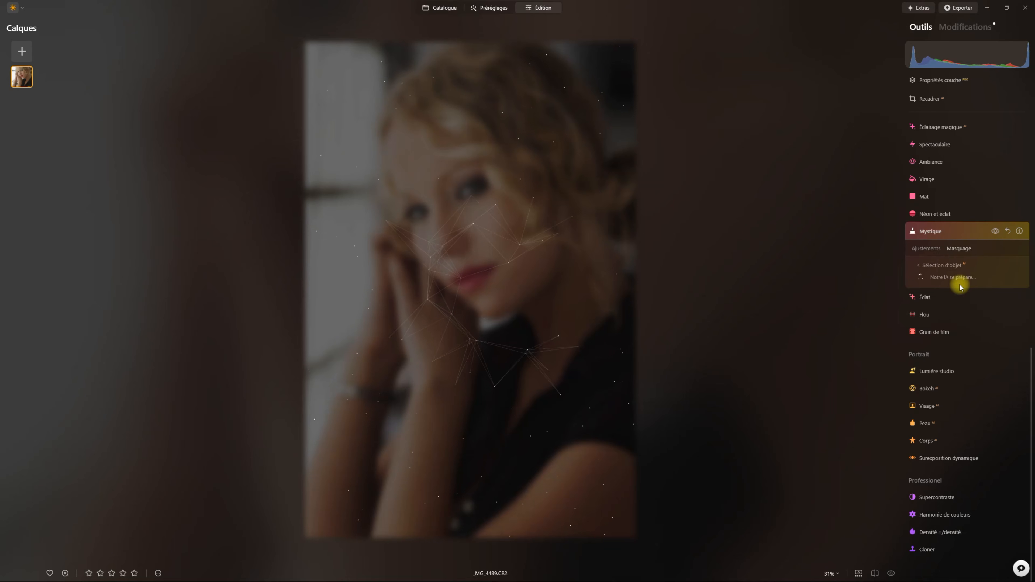
click(530, 196)
click(497, 216)
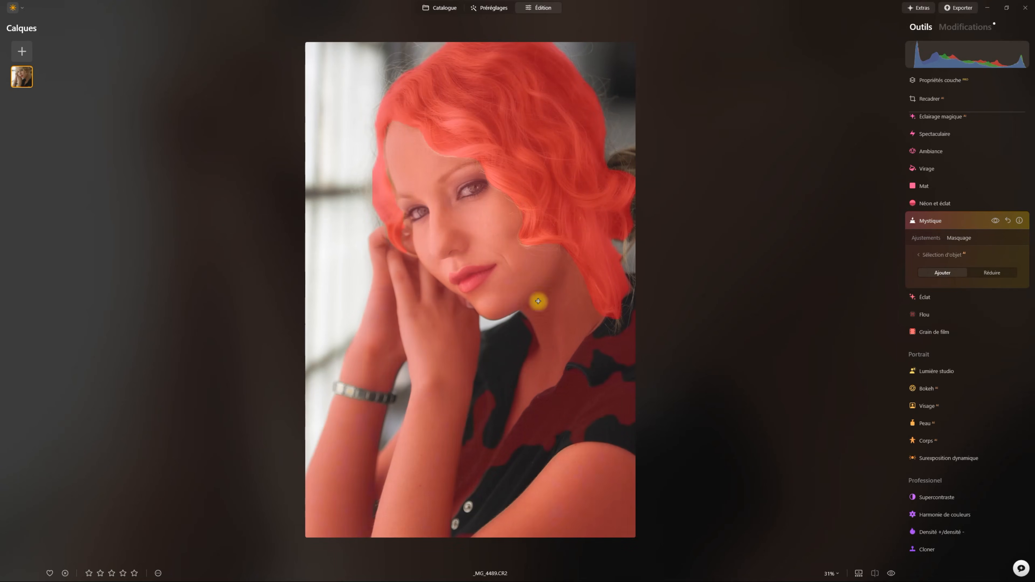
click(495, 363)
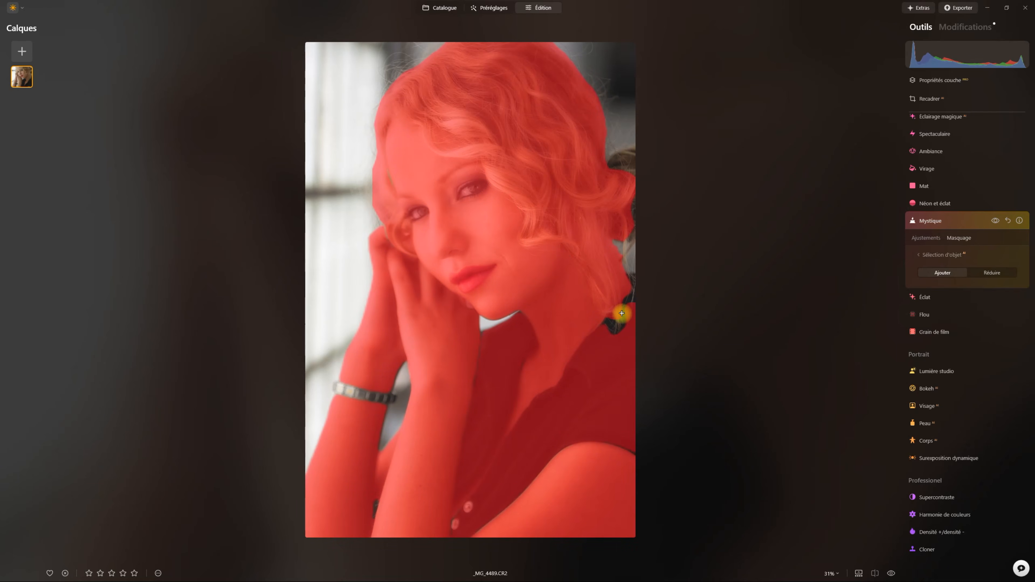
click(614, 327)
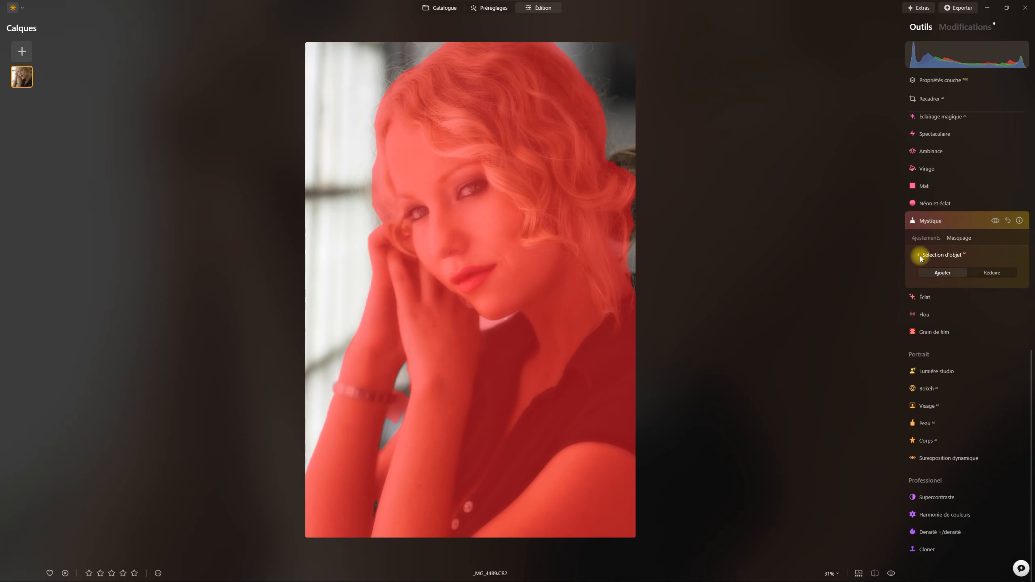
click(917, 257)
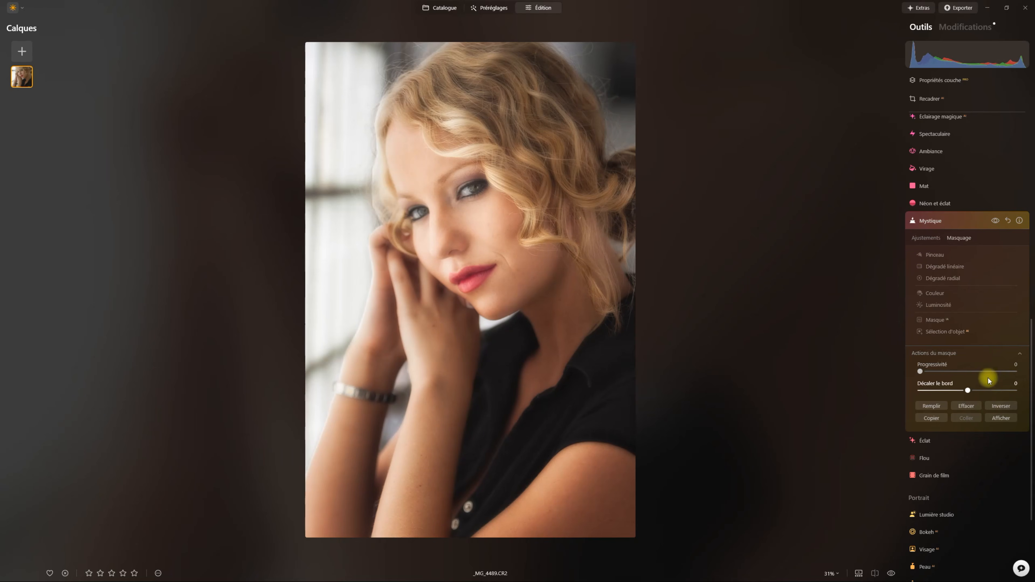
Invert the Mystique mask so the effect covers only the background, and check the mask overlay.
click(1002, 407)
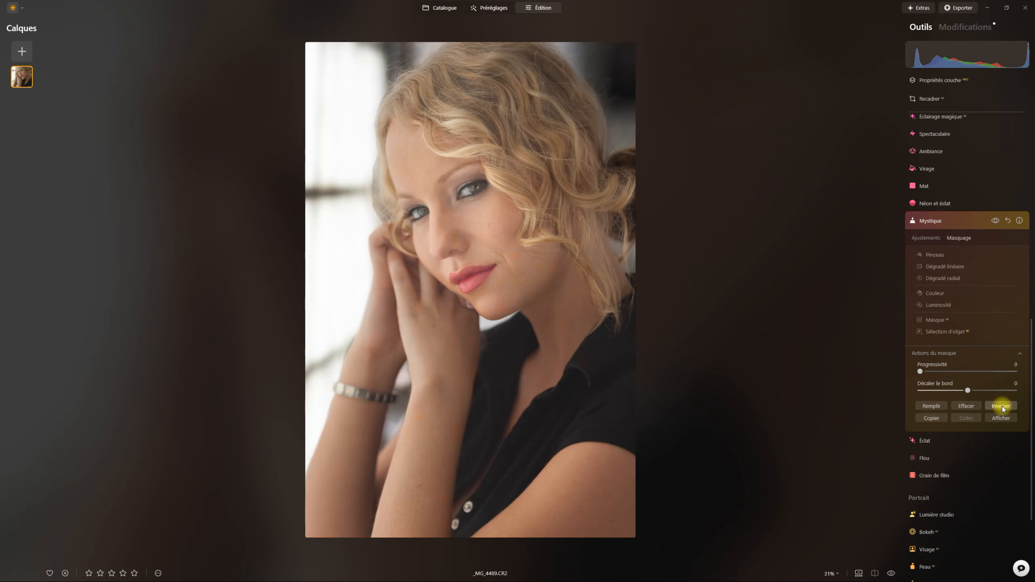
click(1005, 419)
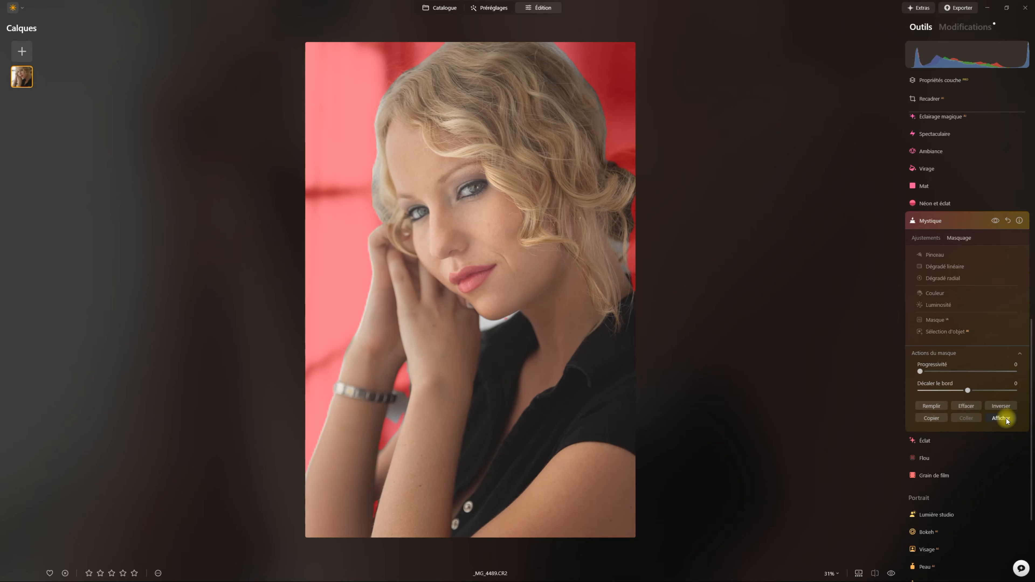
click(1005, 418)
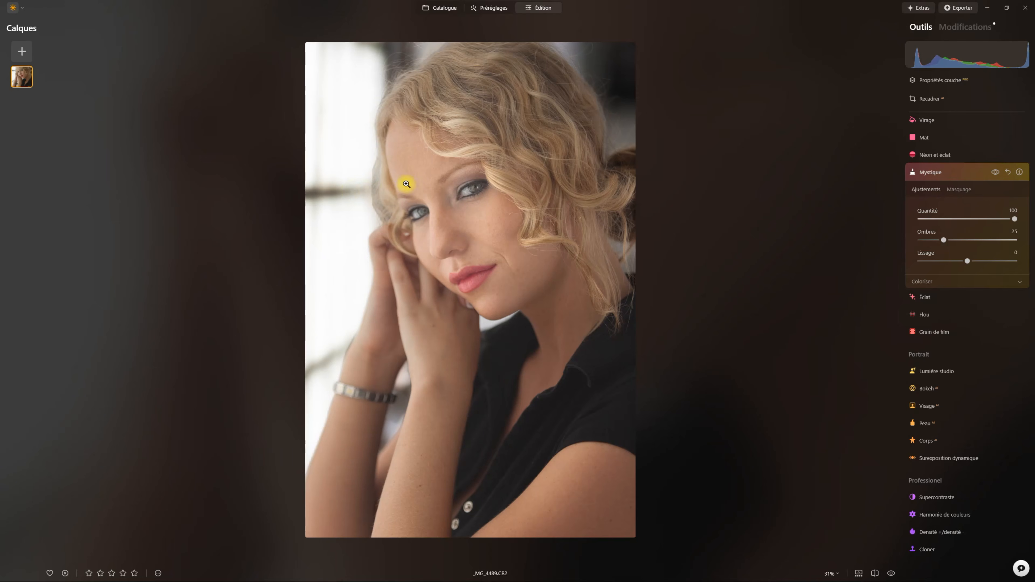
Inspect the mask edge around the face and hair at 100%, and set the mask's Progressivité to 100.
click(406, 184)
drag(406, 166, 638, 347)
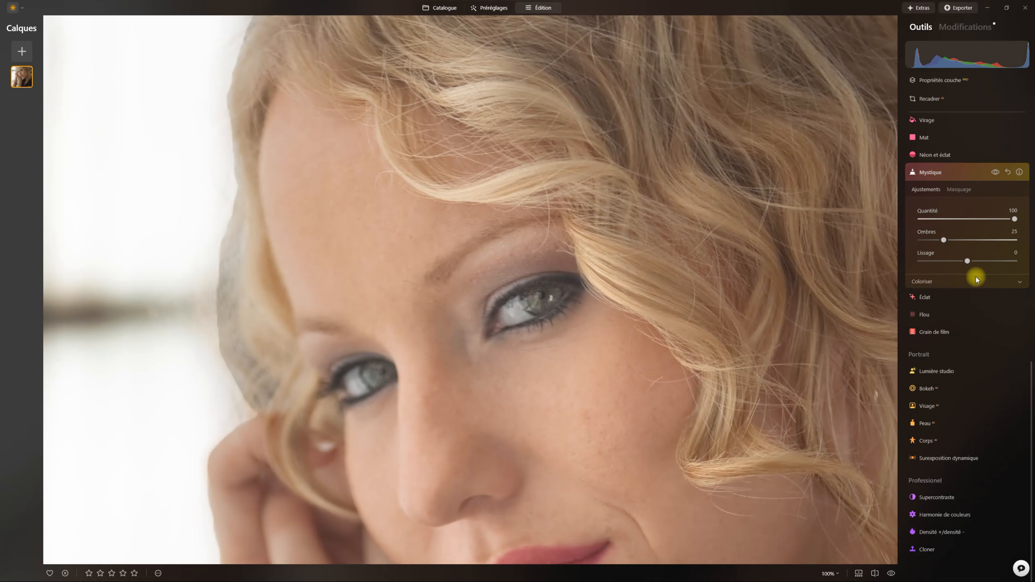
click(959, 189)
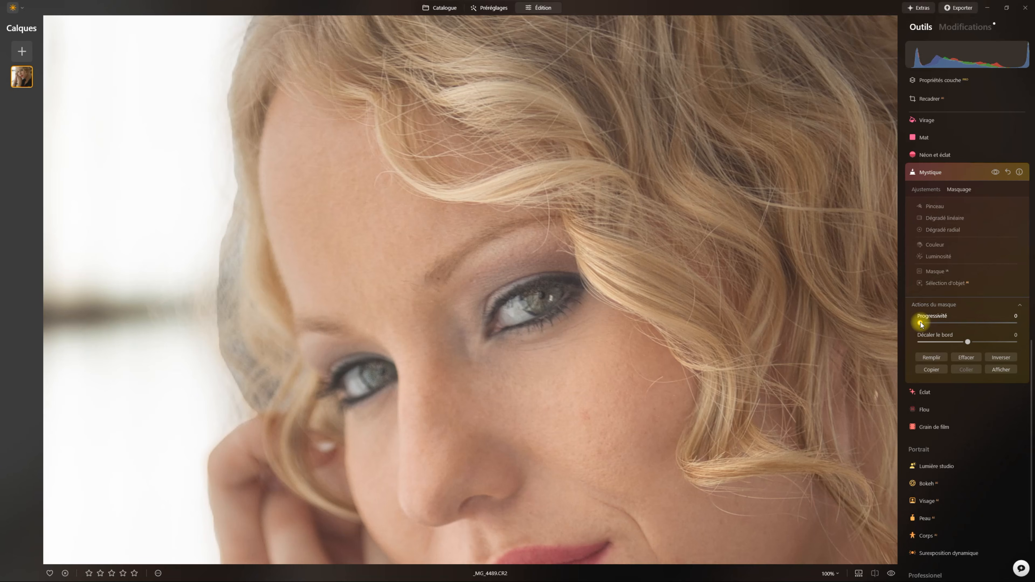
drag(921, 325, 1024, 325)
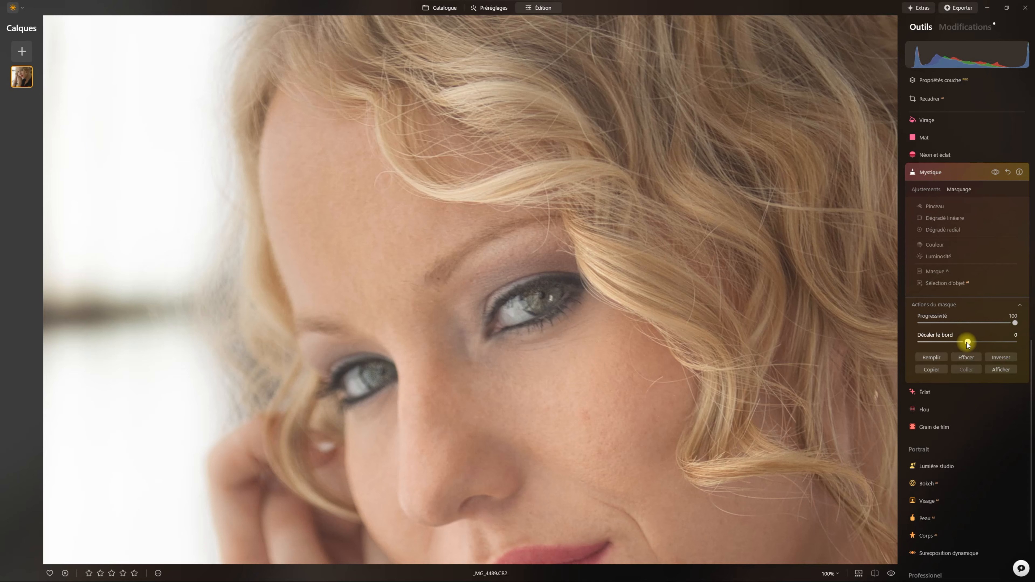
Try Décaler le bord at -100, set it to 100, and compare the photo with and without the Mystique effect.
drag(967, 343, 926, 346)
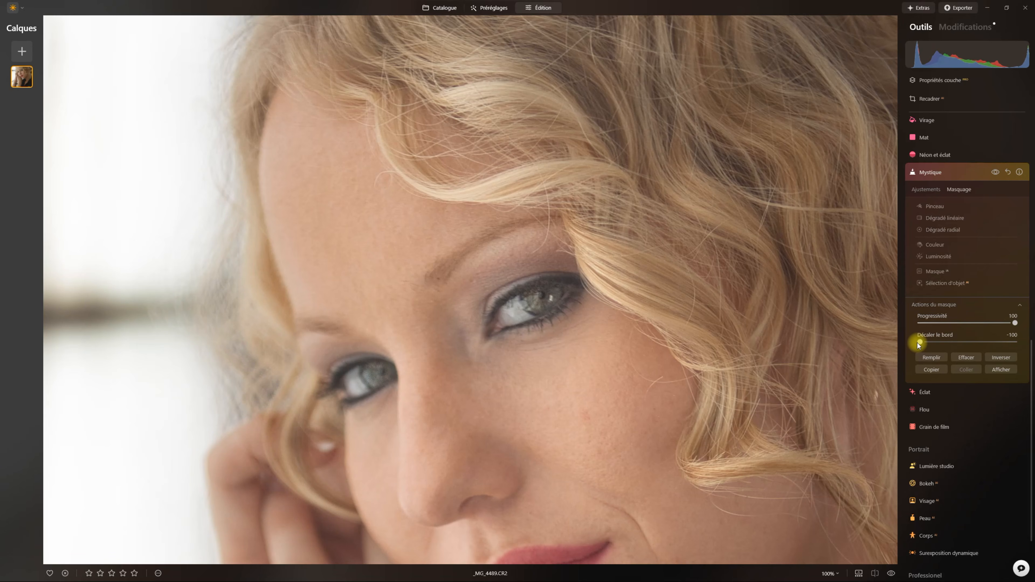
drag(921, 342, 923, 342)
drag(959, 342, 1023, 344)
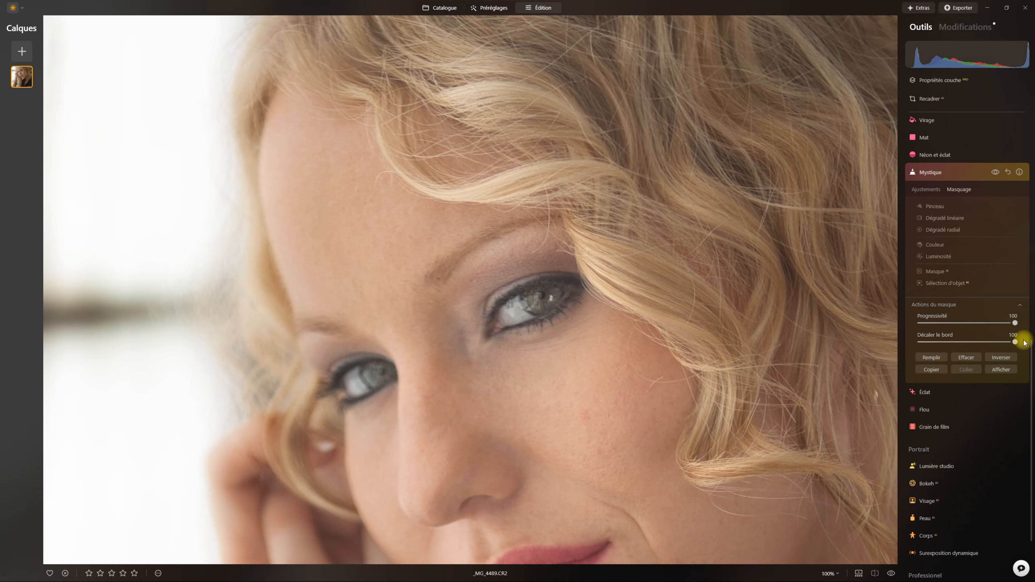
click(994, 172)
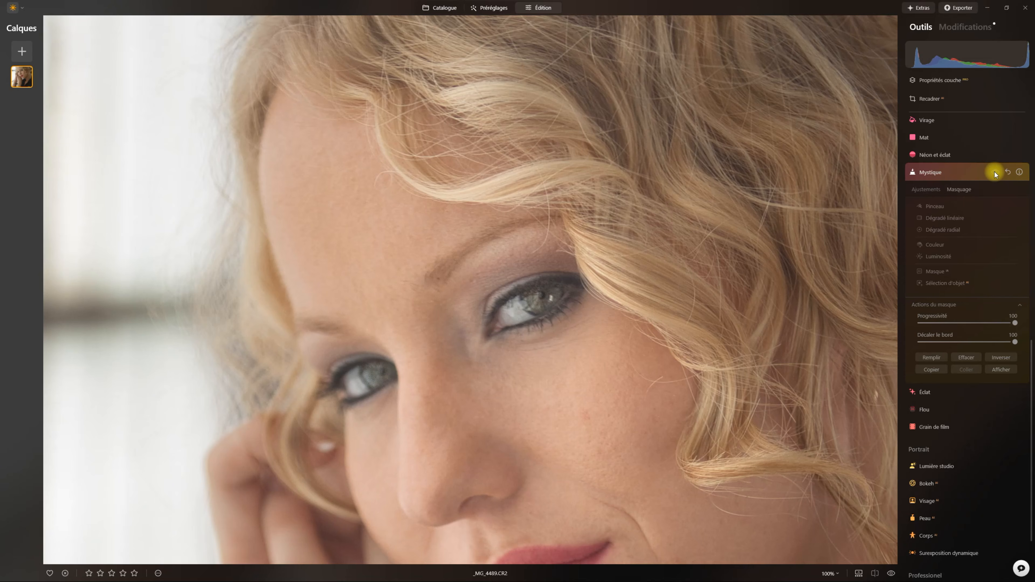
click(995, 172)
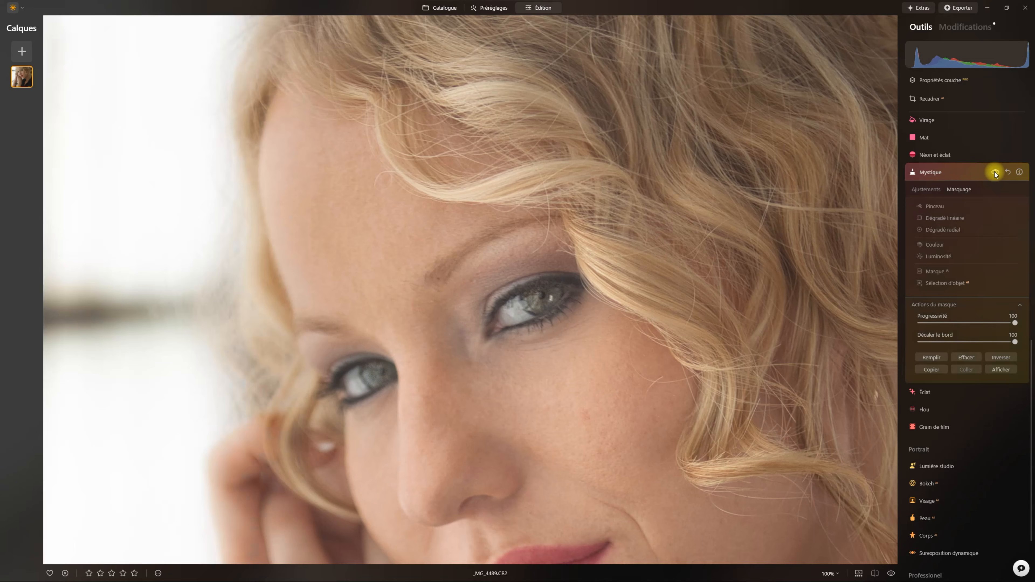